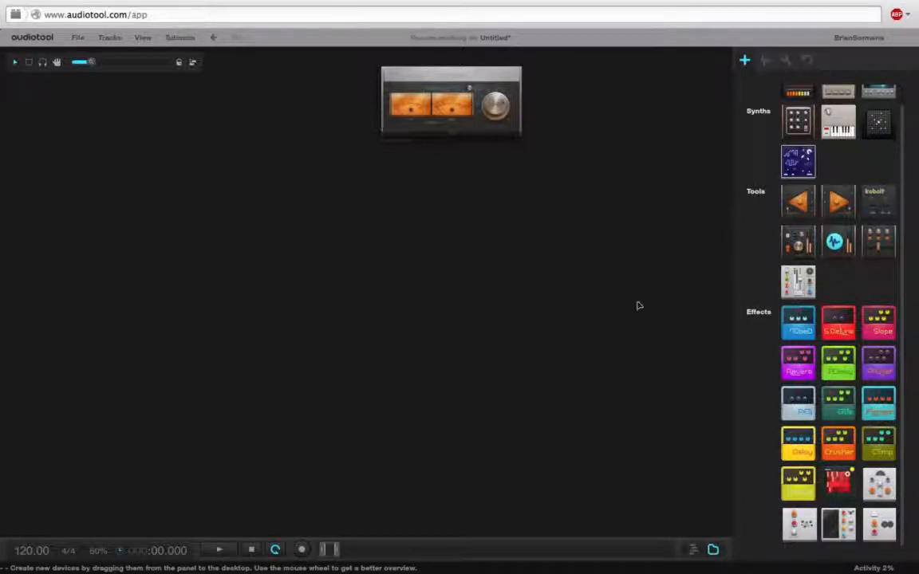
# Add a large multi-channel mixer below the master output and name it as the drums mixer.
pyautogui.moveTo(795, 285); pyautogui.dragTo(252, 339)
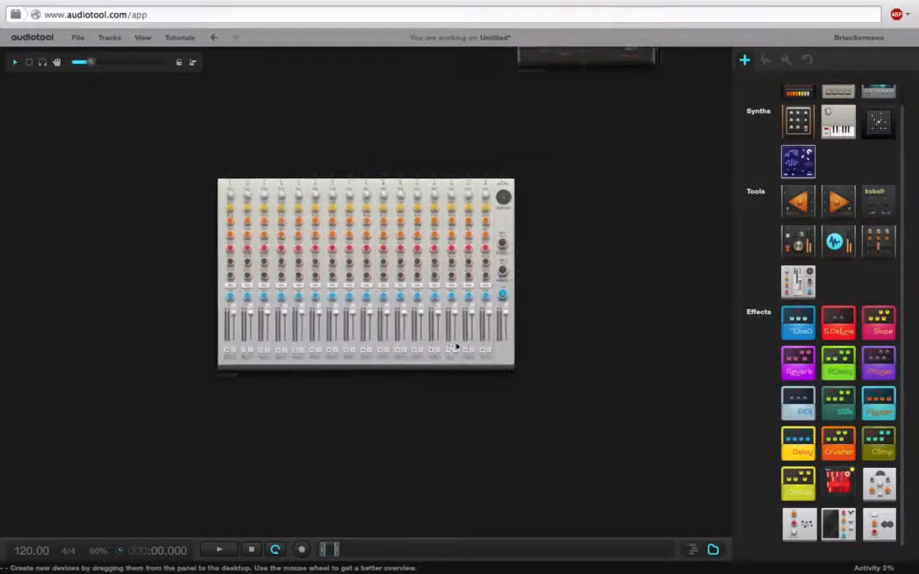
pyautogui.doubleClick(244, 378)
pyautogui.write('\\')
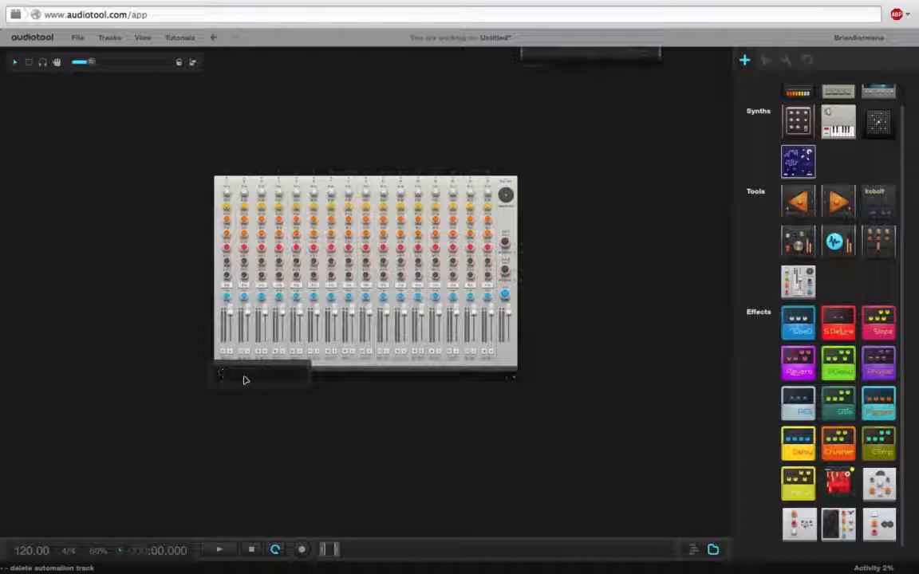
pyautogui.write('Drums and Pwms')
pyautogui.press('Return')
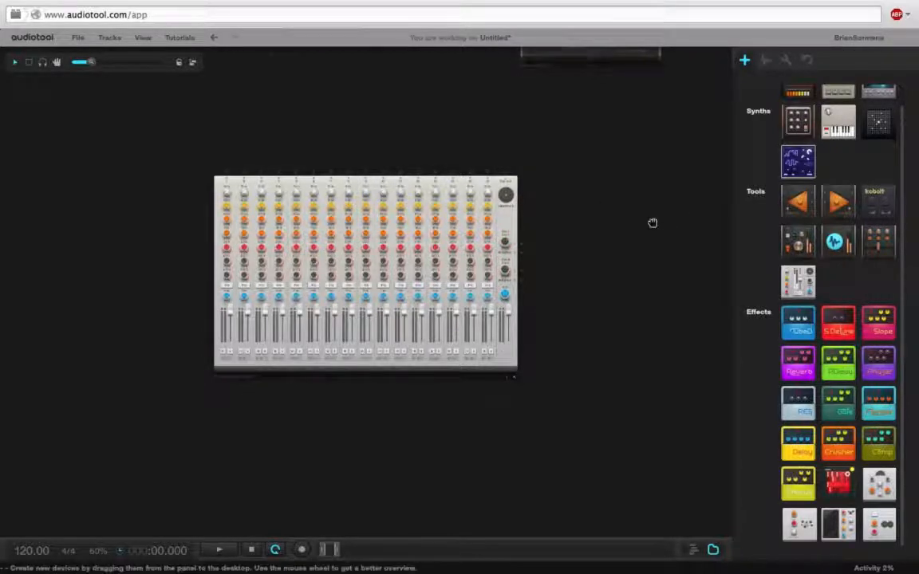
# Add a second large mixer beside the drums mixer and name it as the instruments mixer.
pyautogui.moveTo(652, 224); pyautogui.dragTo(383, 211)
pyautogui.moveTo(682, 281); pyautogui.dragTo(444, 263)
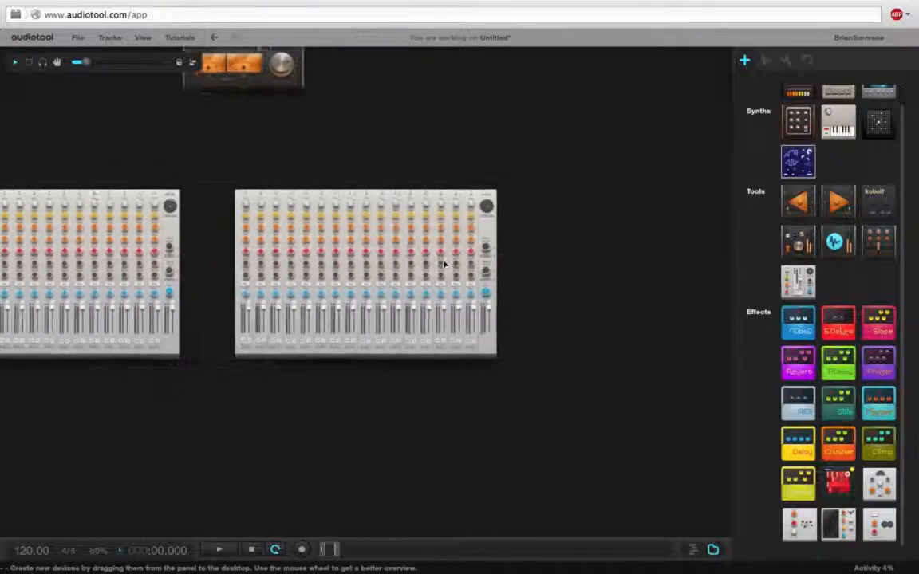
pyautogui.doubleClick(232, 379)
pyautogui.press('BackSpace')
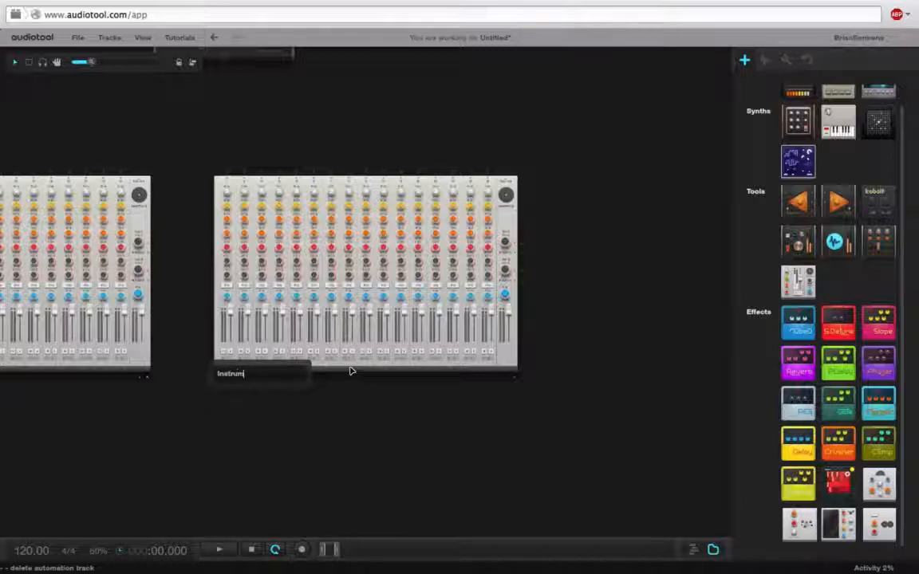
pyautogui.press('Return')
# Select both large mixers and move them together further down, away from the master output.
pyautogui.moveTo(303, 441); pyautogui.dragTo(545, 476)
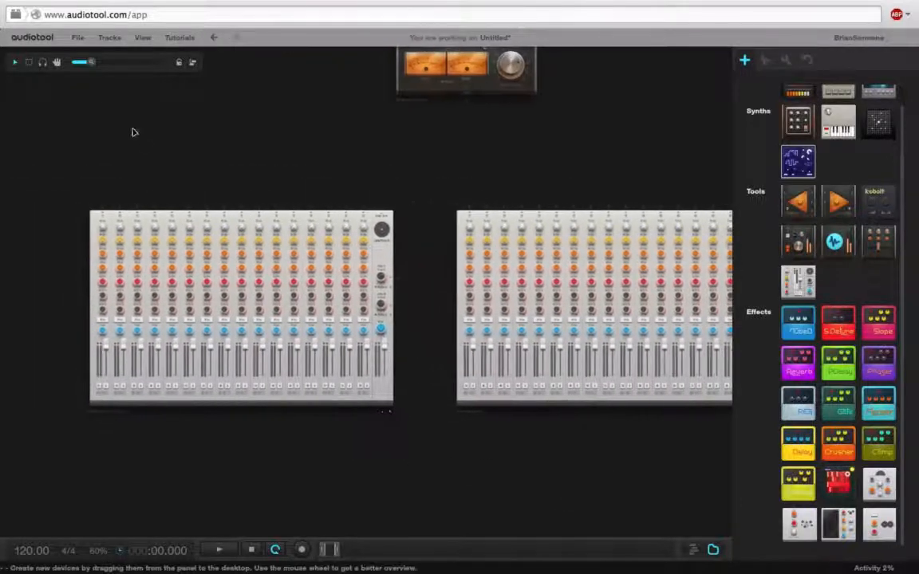
pyautogui.moveTo(91, 63); pyautogui.dragTo(77, 63)
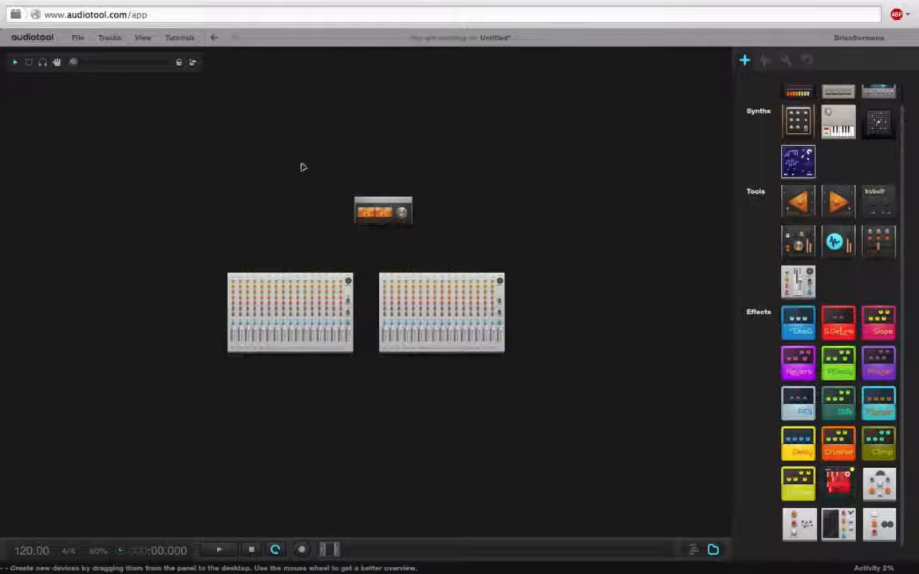
pyautogui.click(28, 62)
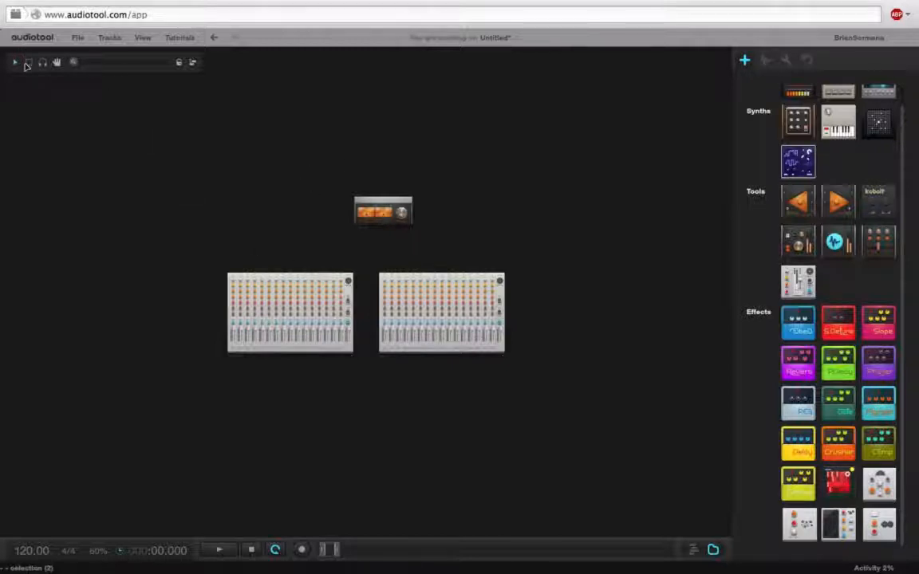
pyautogui.moveTo(247, 257); pyautogui.dragTo(532, 367)
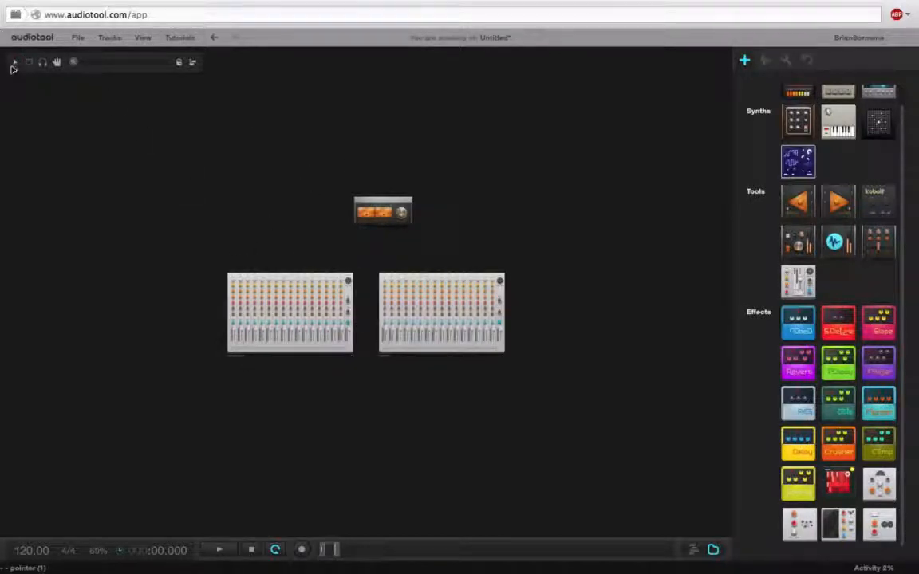
pyautogui.moveTo(277, 275); pyautogui.dragTo(273, 355)
# Add a small four-channel mixer between the master output and the two large mixers.
pyautogui.moveTo(806, 248); pyautogui.dragTo(371, 308)
pyautogui.moveTo(73, 62); pyautogui.dragTo(95, 62)
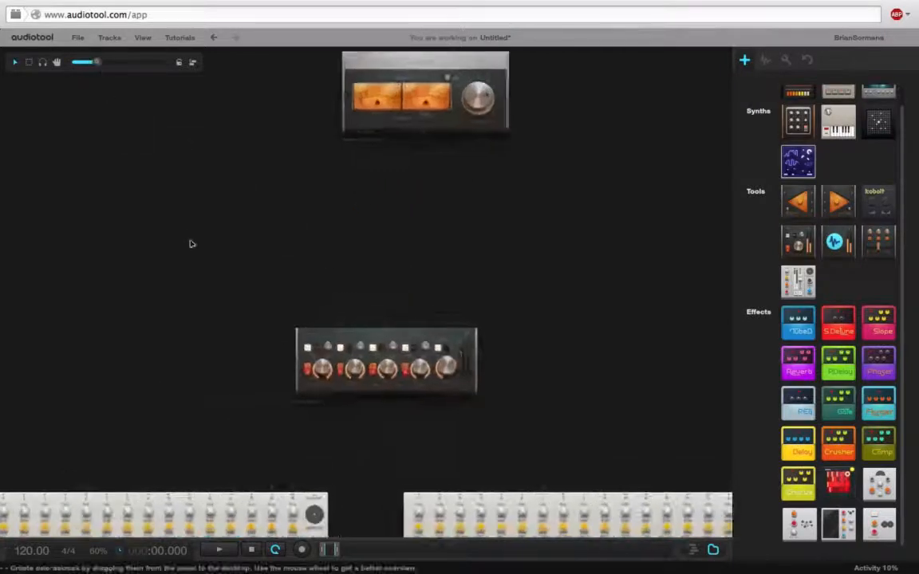
pyautogui.moveTo(190, 244); pyautogui.dragTo(112, 146)
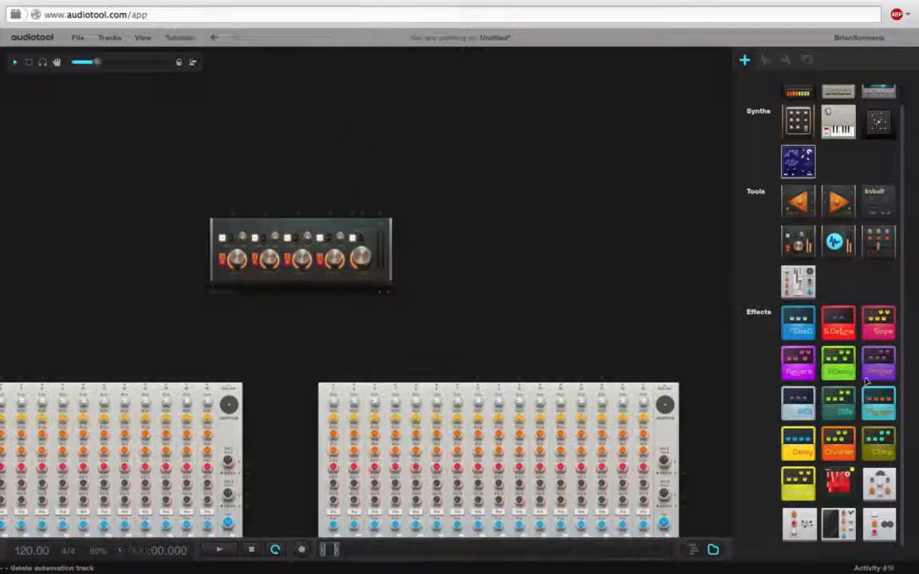
# Add a Reverb pedal beside the small mixer and wire it to that mixer's effect send and return.
pyautogui.moveTo(798, 363); pyautogui.dragTo(488, 207)
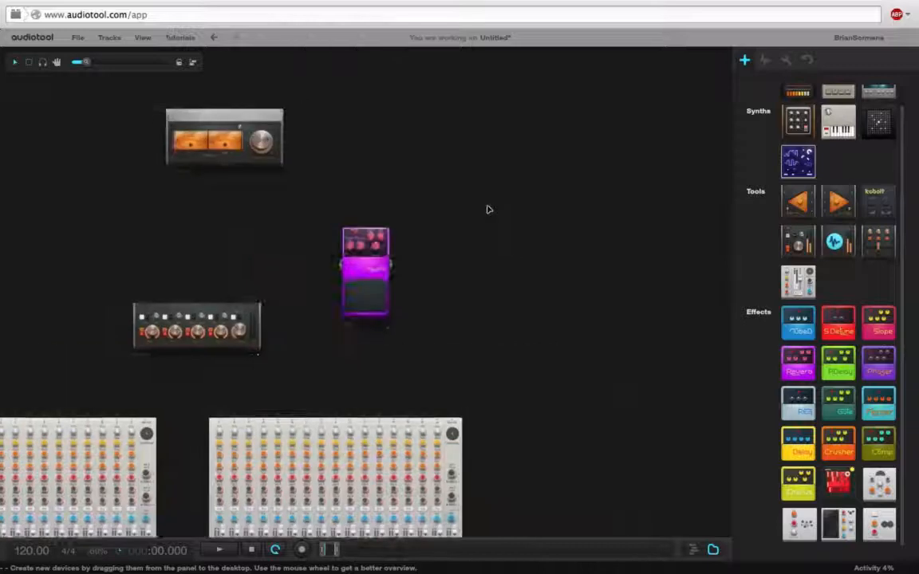
pyautogui.moveTo(327, 261); pyautogui.dragTo(406, 260)
pyautogui.moveTo(458, 190); pyautogui.dragTo(584, 140)
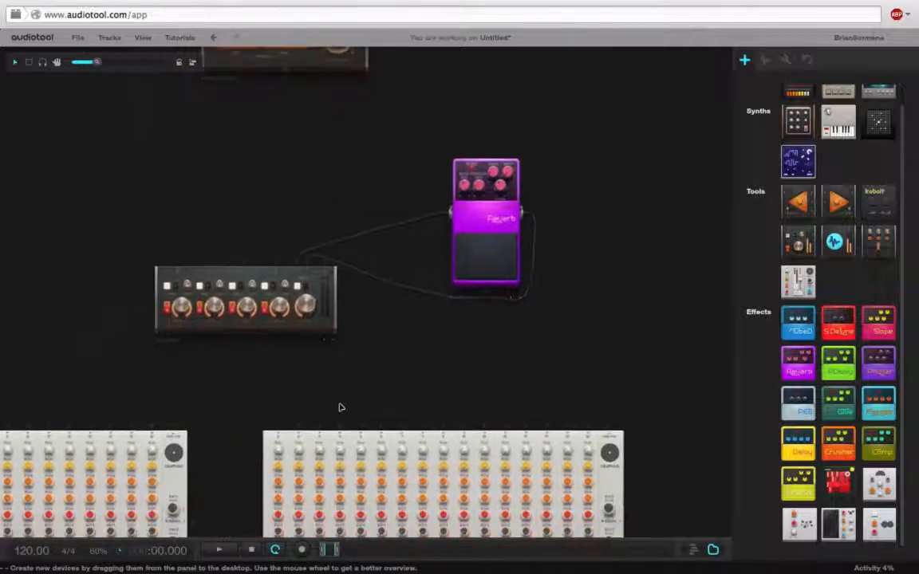
# Add another Reverb pedal beside the instruments mixer and wire it to that mixer's first auxiliary send and return.
pyautogui.moveTo(343, 376); pyautogui.dragTo(376, 303)
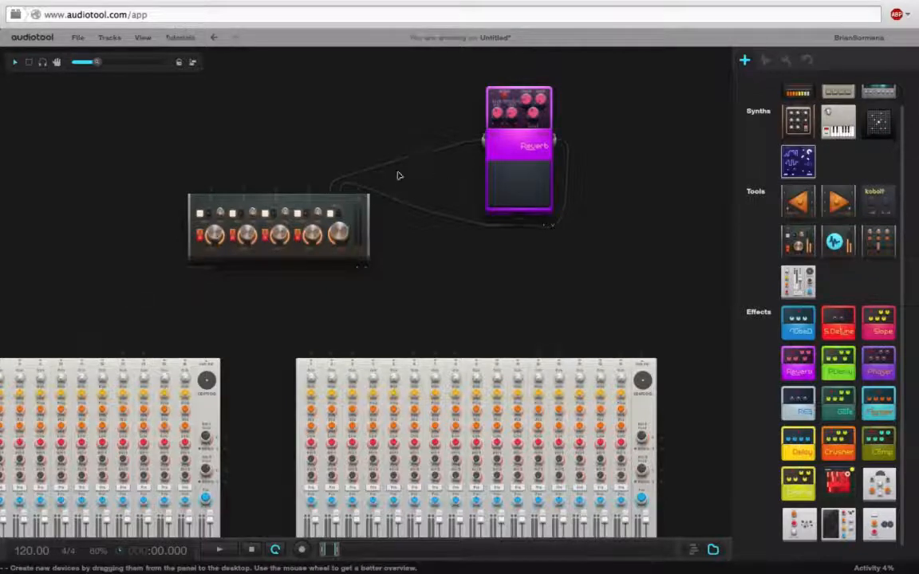
pyautogui.moveTo(422, 275); pyautogui.dragTo(284, 148)
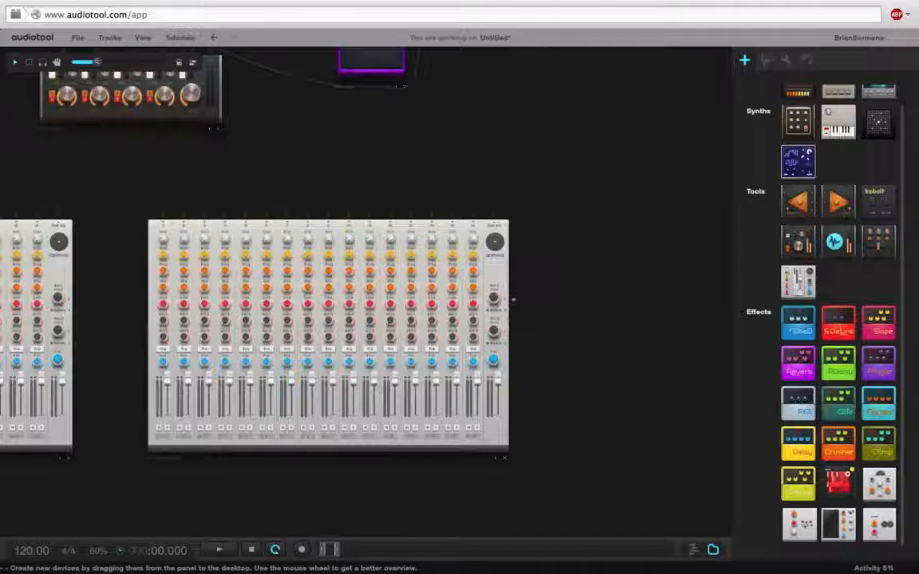
pyautogui.moveTo(539, 313); pyautogui.dragTo(643, 301)
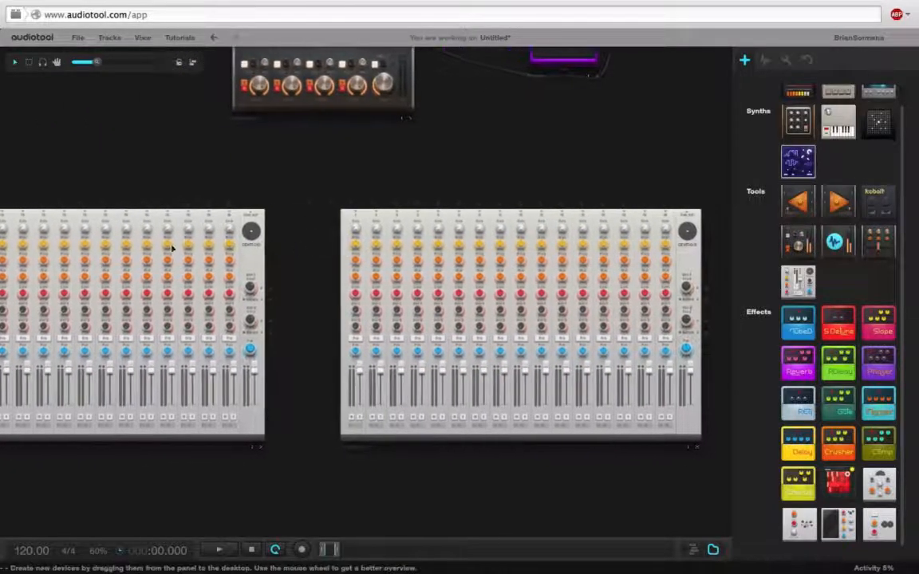
pyautogui.moveTo(628, 213); pyautogui.dragTo(384, 201)
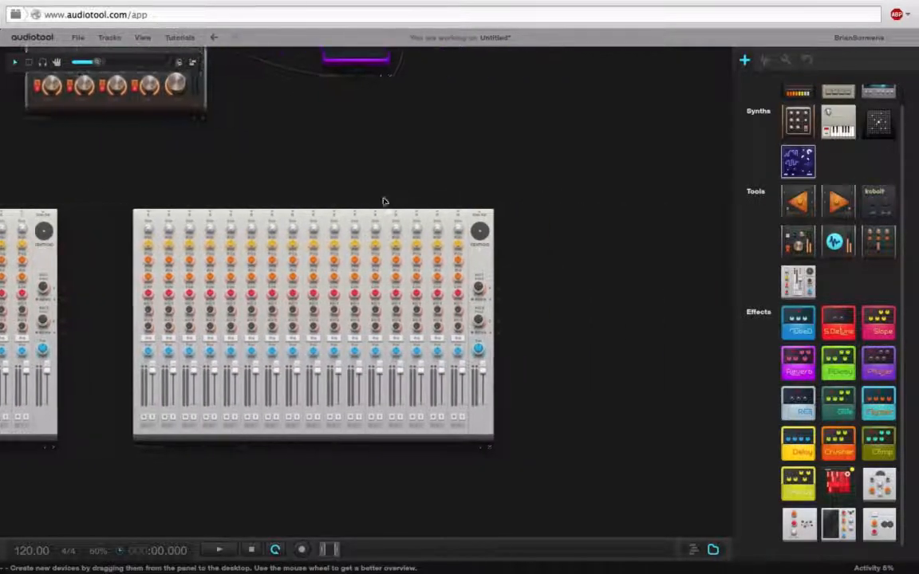
pyautogui.moveTo(795, 369); pyautogui.dragTo(510, 305)
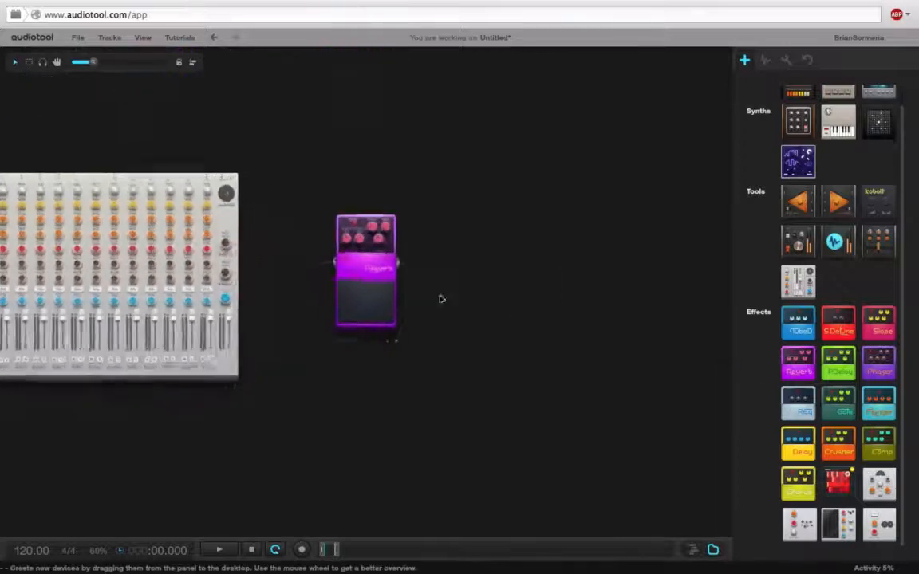
pyautogui.moveTo(241, 242); pyautogui.dragTo(322, 262)
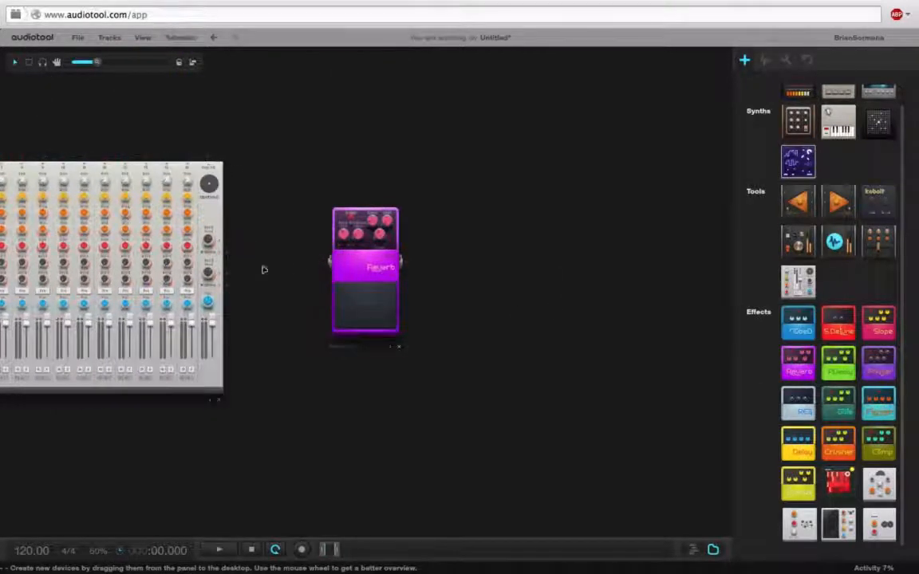
pyautogui.moveTo(227, 240); pyautogui.dragTo(324, 261)
pyautogui.moveTo(228, 255); pyautogui.dragTo(402, 264)
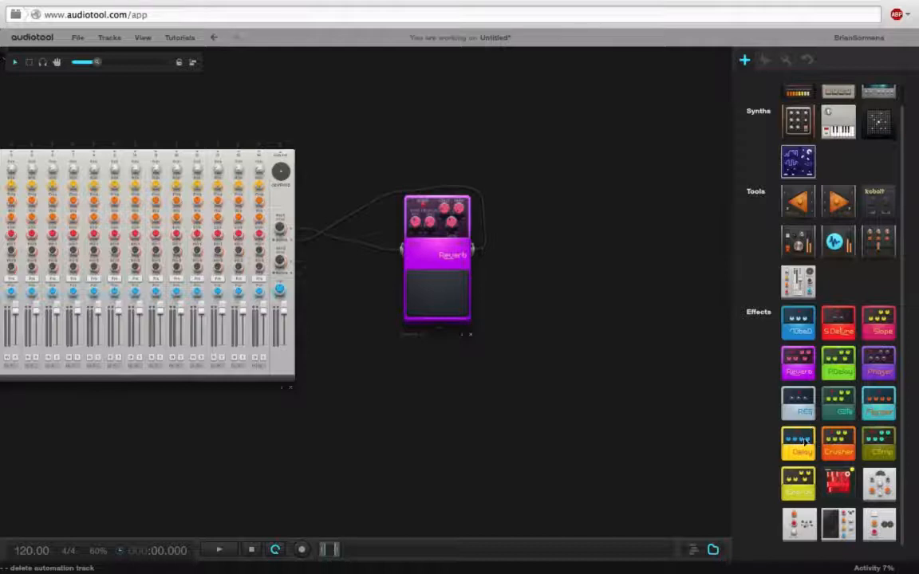
# Add a Delay pedal below the instruments mixer's Reverb and wire it to the mixer's second auxiliary send and return.
pyautogui.moveTo(802, 441); pyautogui.dragTo(549, 394)
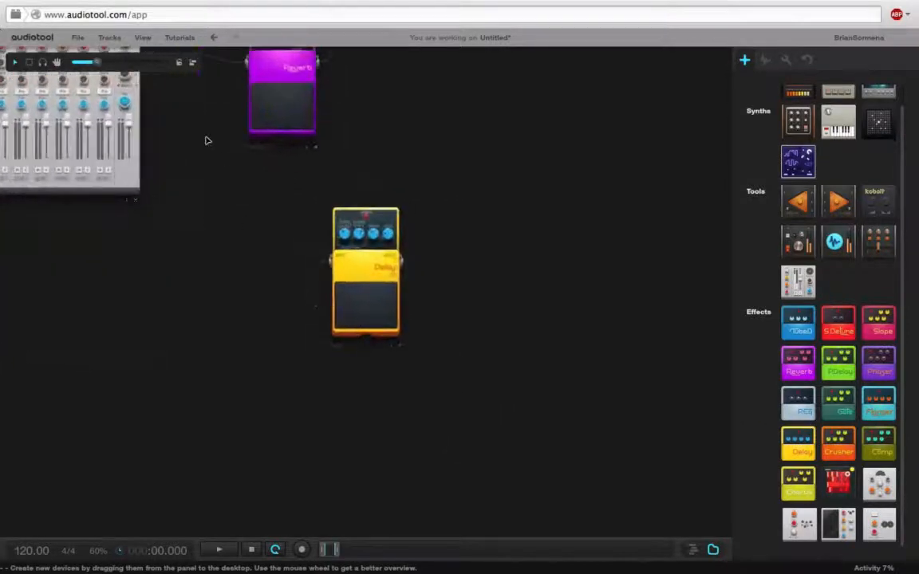
pyautogui.moveTo(148, 104); pyautogui.dragTo(334, 294)
pyautogui.moveTo(411, 293); pyautogui.dragTo(146, 111)
pyautogui.moveTo(134, 259); pyautogui.dragTo(2, 199)
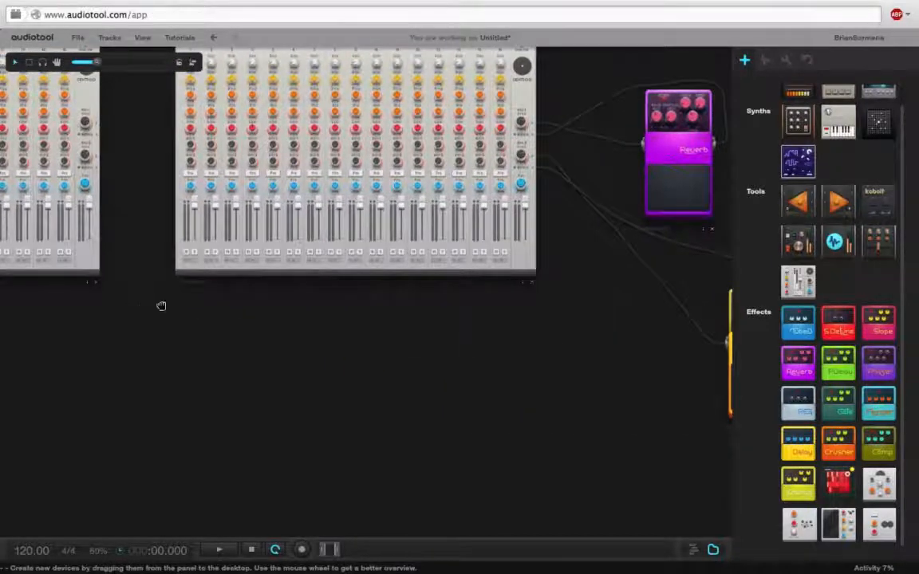
# Add a Compressor pedal below the drums mixer and wire it to that mixer's first auxiliary send and return.
pyautogui.moveTo(161, 306); pyautogui.dragTo(484, 320)
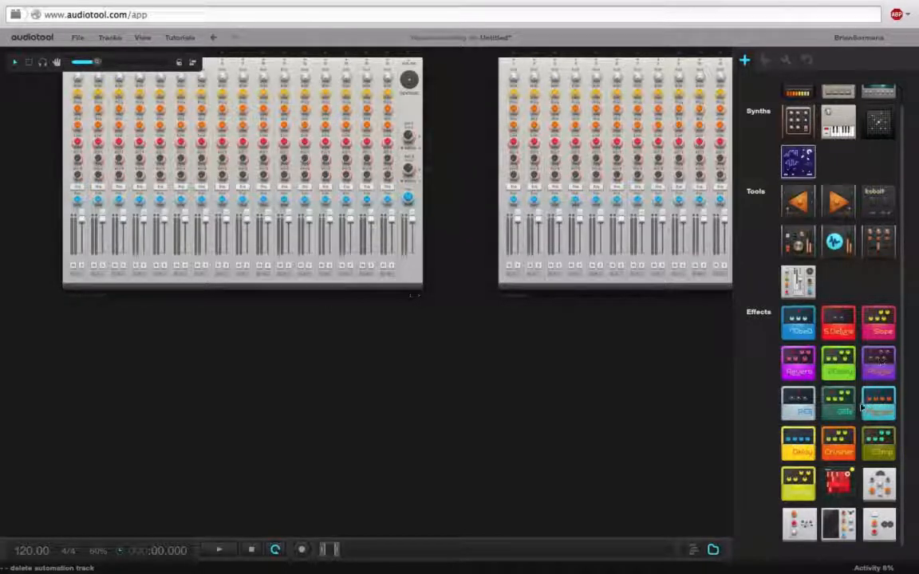
pyautogui.moveTo(897, 415); pyautogui.dragTo(459, 341)
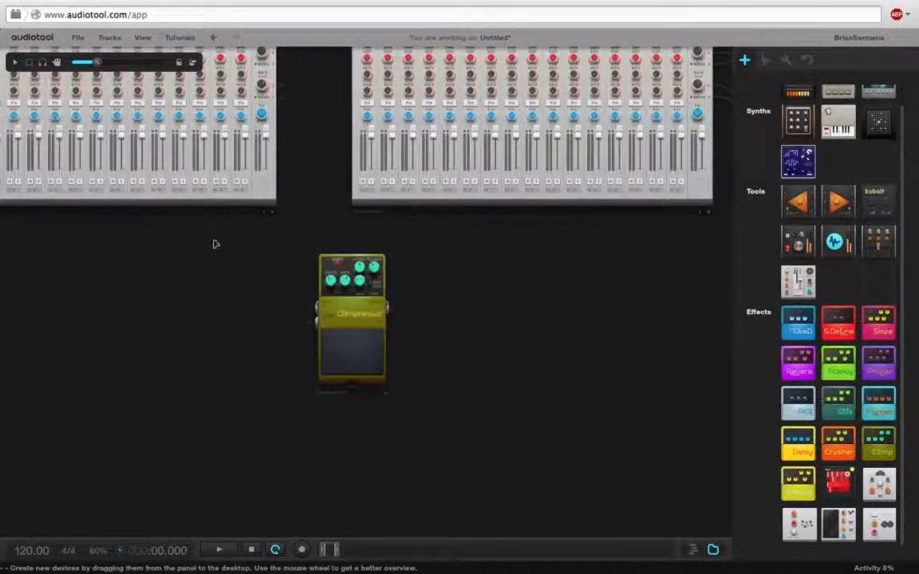
pyautogui.moveTo(99, 61); pyautogui.dragTo(108, 61)
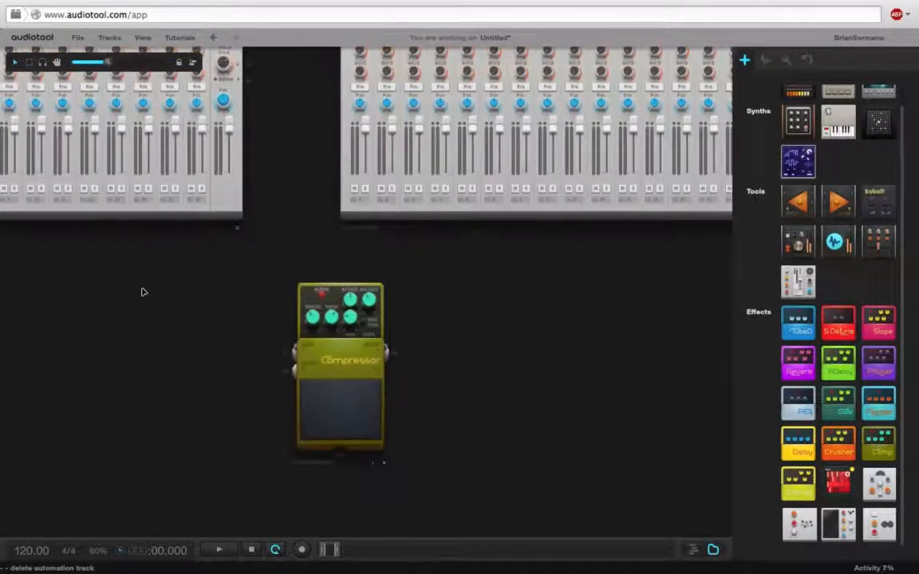
pyautogui.moveTo(143, 293); pyautogui.dragTo(150, 341)
pyautogui.moveTo(256, 68); pyautogui.dragTo(293, 399)
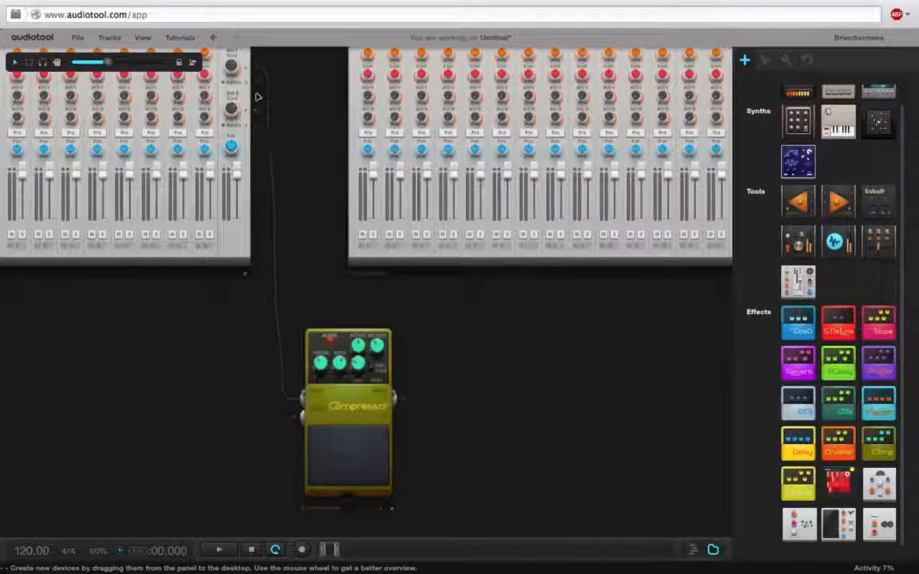
pyautogui.moveTo(257, 82); pyautogui.dragTo(404, 399)
pyautogui.moveTo(454, 325); pyautogui.dragTo(557, 221)
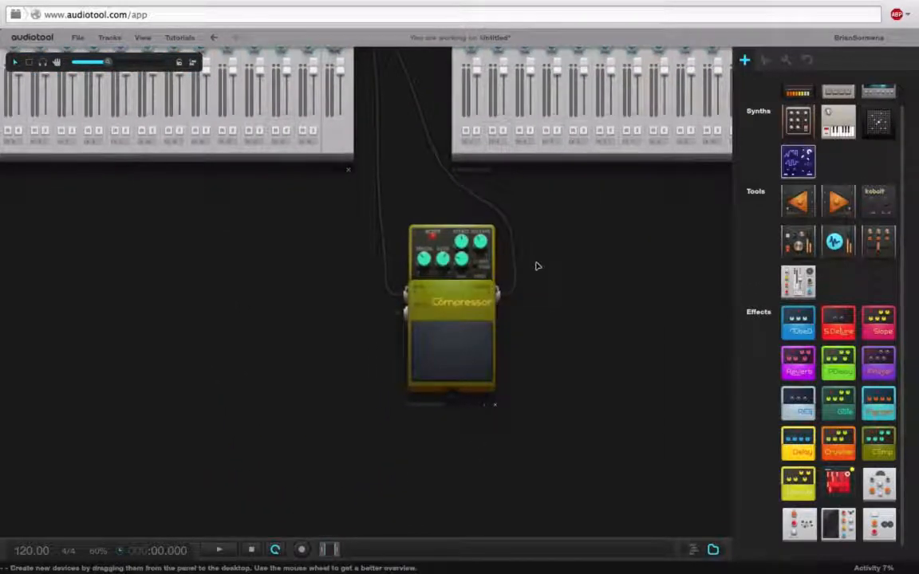
pyautogui.scroll(3, 579, 310)
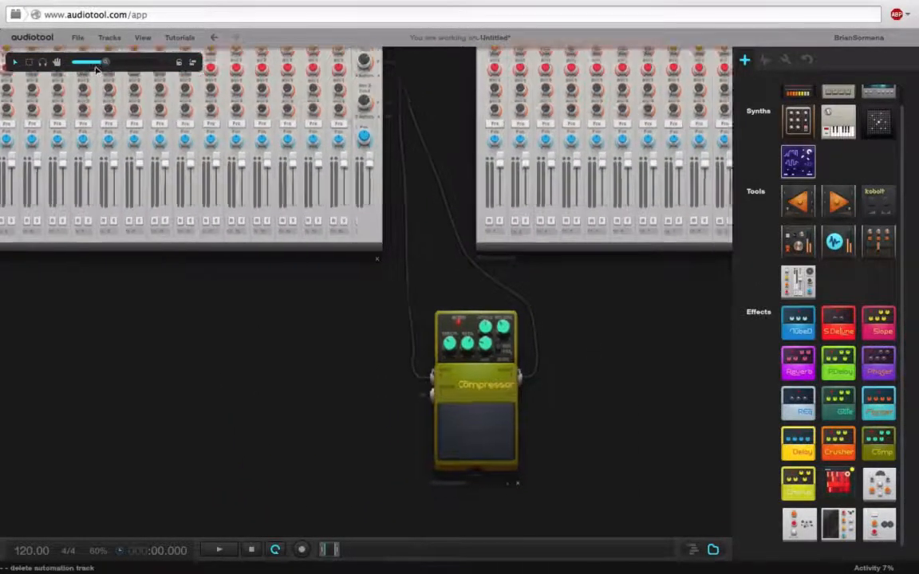
# Connect both large mixers' outputs to the small mixer's inputs, and the small mixer's output to the master output.
pyautogui.moveTo(95, 67); pyautogui.dragTo(77, 63)
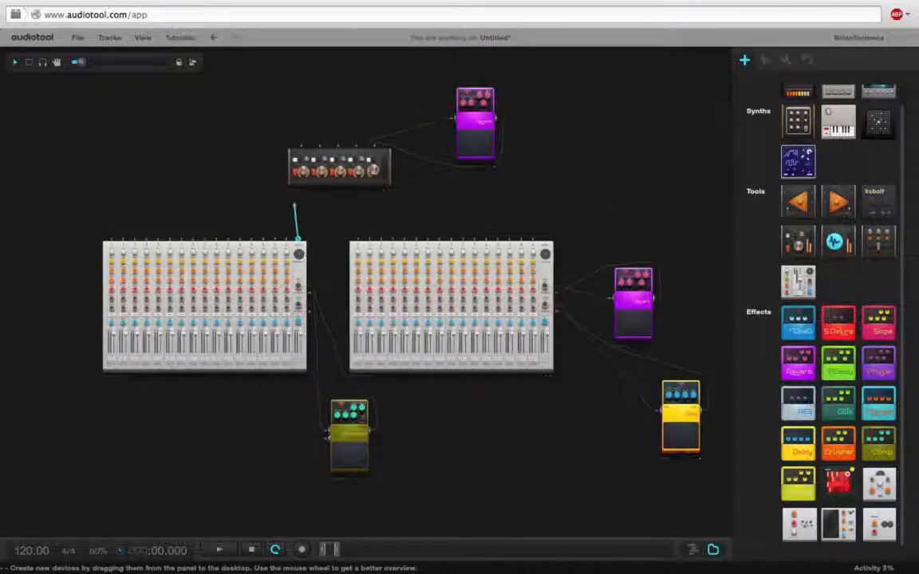
pyautogui.moveTo(294, 205); pyautogui.dragTo(301, 148)
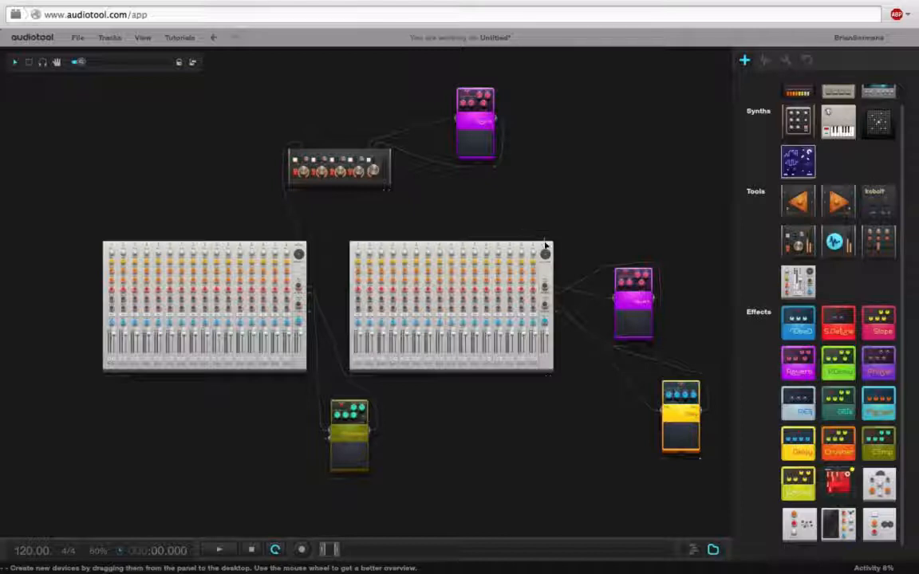
pyautogui.moveTo(546, 247); pyautogui.dragTo(326, 165)
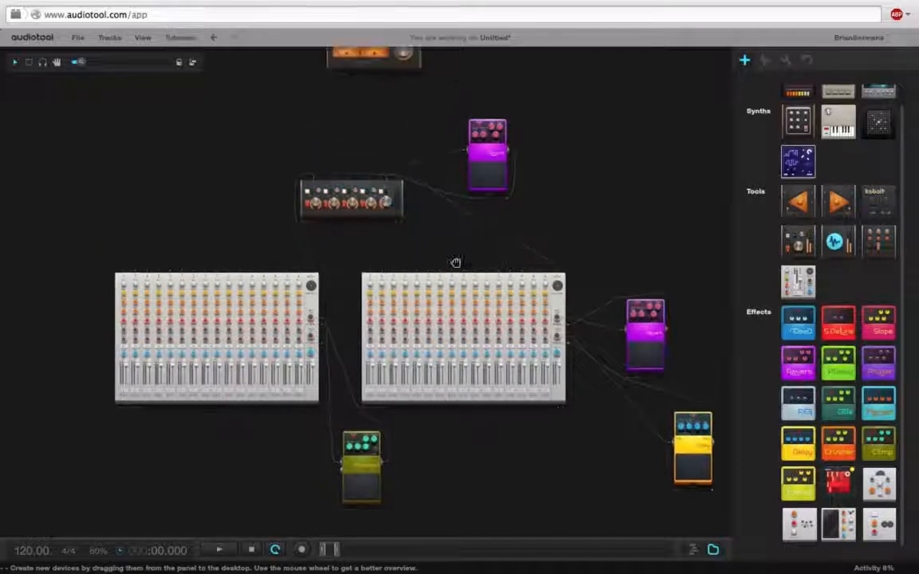
pyautogui.moveTo(405, 198); pyautogui.dragTo(381, 92)
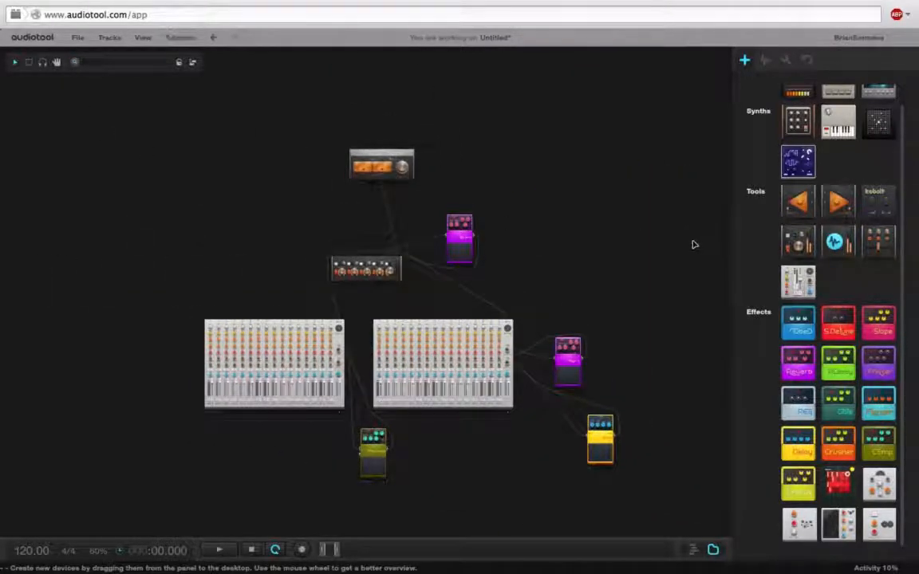
pyautogui.moveTo(669, 262); pyautogui.dragTo(667, 192)
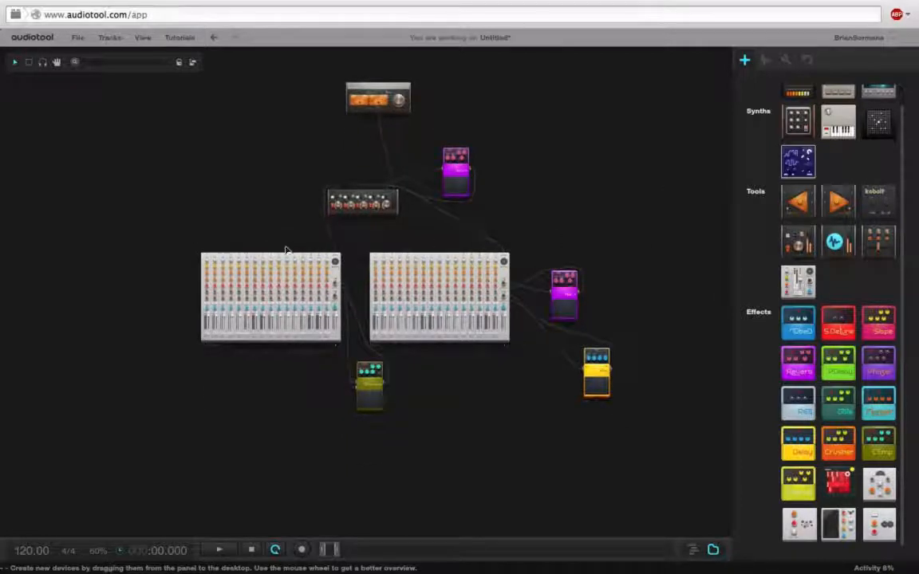
# Add the black 808-style drum machine beside the drums mixer.
pyautogui.scroll(1, 896, 214)
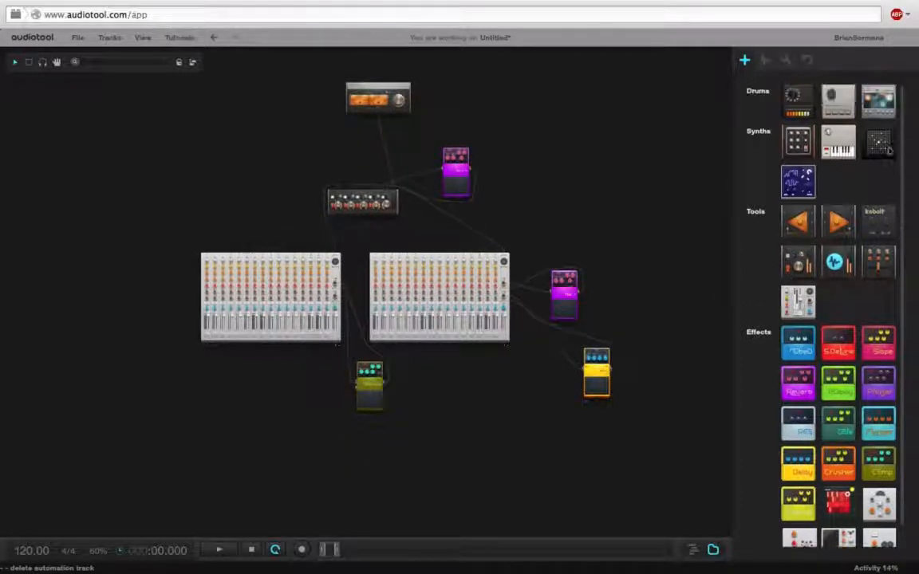
pyautogui.moveTo(137, 230); pyautogui.dragTo(119, 222)
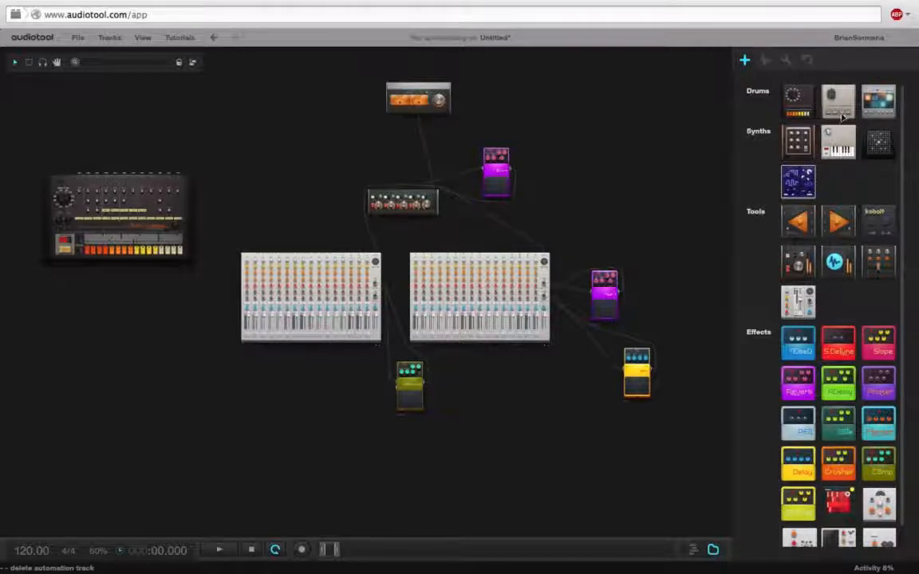
# Add the white 909-style drum machine below the 808-style one, and the grey drum sampler with the dark display beneath it.
pyautogui.moveTo(842, 115); pyautogui.dragTo(95, 347)
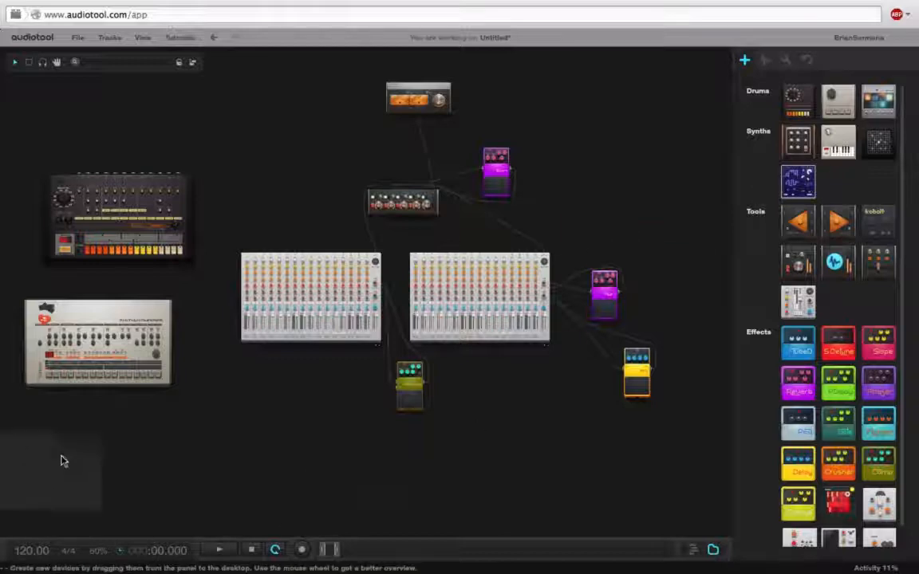
pyautogui.moveTo(63, 458); pyautogui.dragTo(117, 460)
# Connect the grey drum sampler's outputs to channel inputs on the drums mixer.
pyautogui.moveTo(257, 443); pyautogui.dragTo(377, 330)
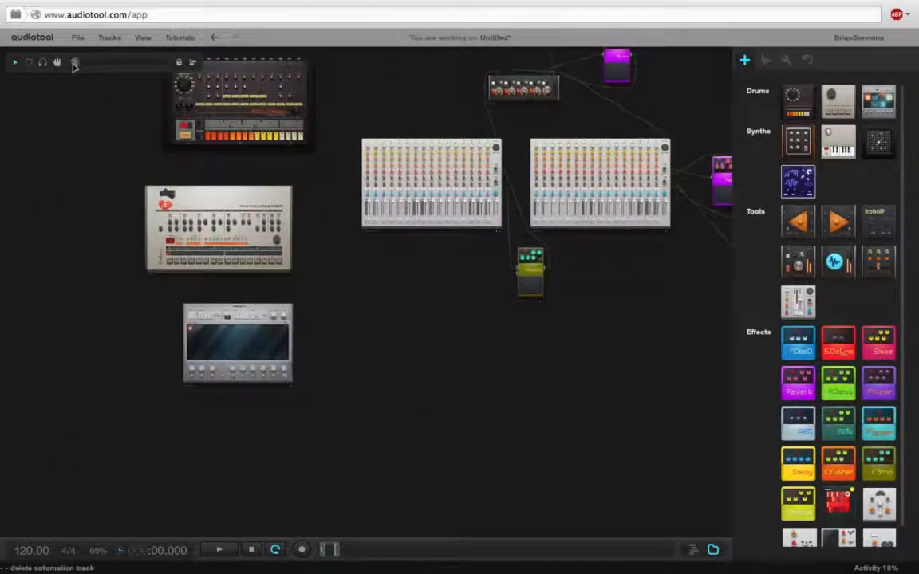
pyautogui.moveTo(74, 64); pyautogui.dragTo(85, 64)
pyautogui.moveTo(281, 301); pyautogui.dragTo(410, 358)
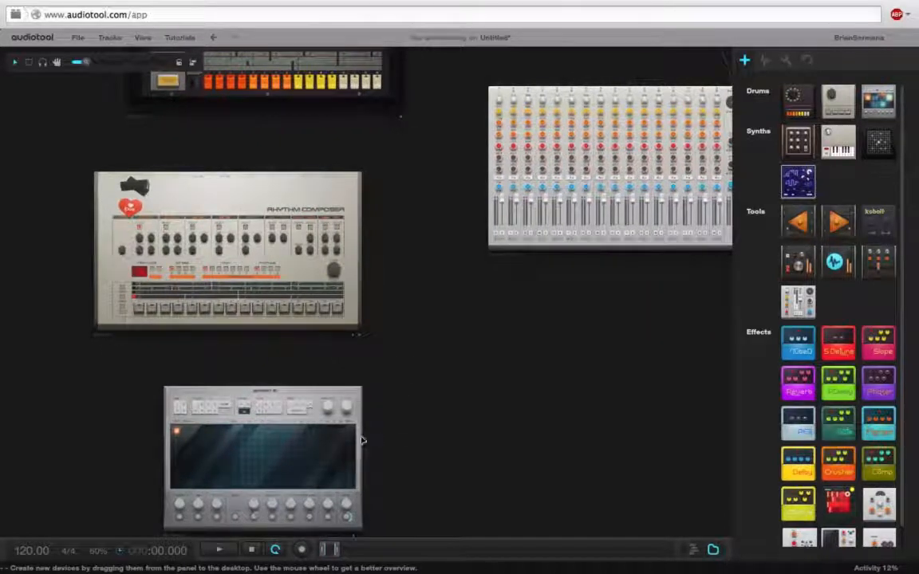
pyautogui.moveTo(360, 406); pyautogui.dragTo(596, 321)
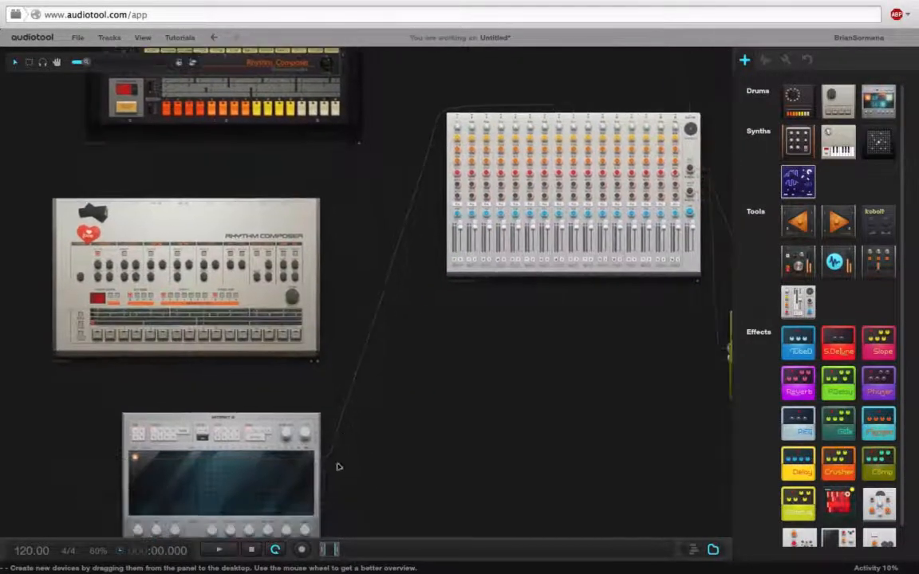
pyautogui.moveTo(323, 488); pyautogui.dragTo(588, 110)
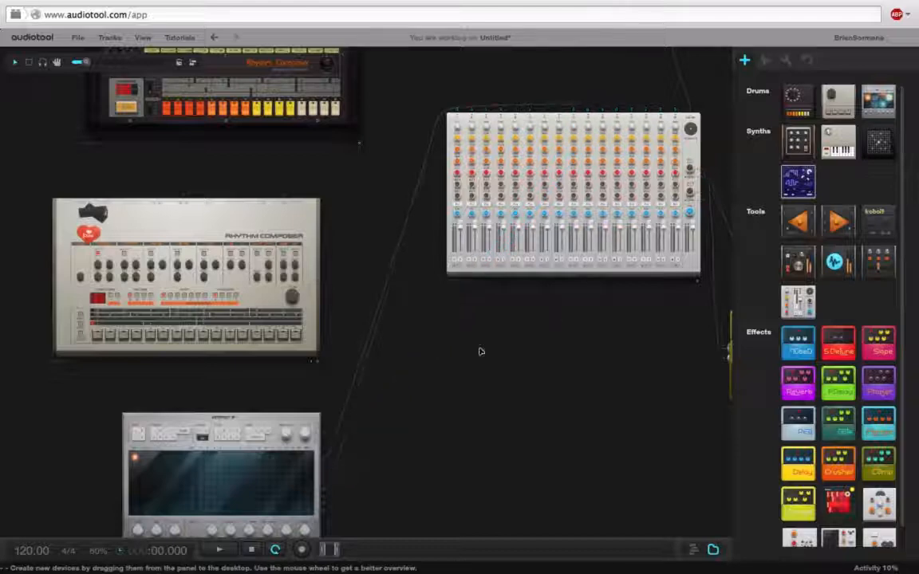
# Connect the outputs of the 808-style and 909-style drum machines to free channel inputs on the drums mixer.
pyautogui.moveTo(490, 359); pyautogui.dragTo(586, 443)
pyautogui.moveTo(459, 322); pyautogui.dragTo(513, 422)
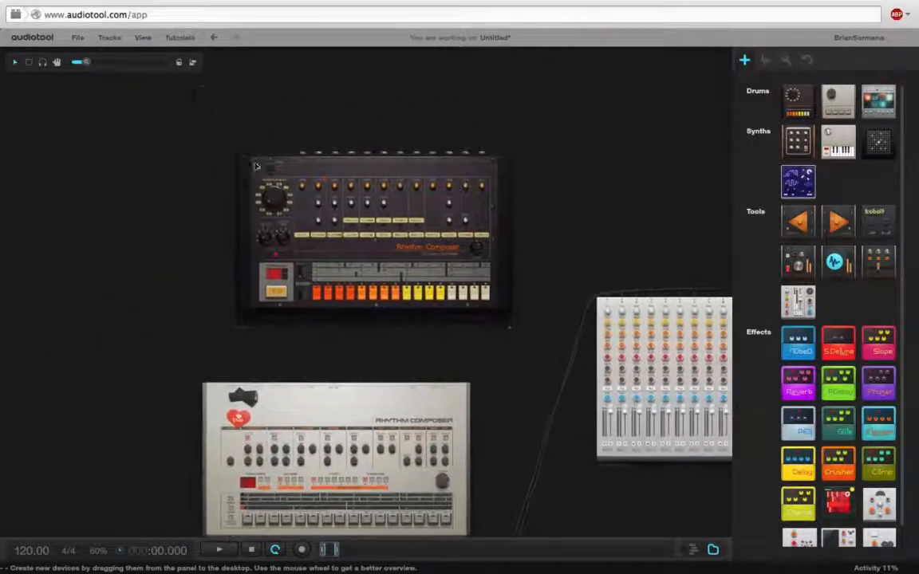
pyautogui.moveTo(318, 150); pyautogui.dragTo(607, 295)
pyautogui.moveTo(378, 361); pyautogui.dragTo(548, 224)
# Move the master output slightly farther up, away from the small mixer.
pyautogui.moveTo(568, 159); pyautogui.dragTo(452, 152)
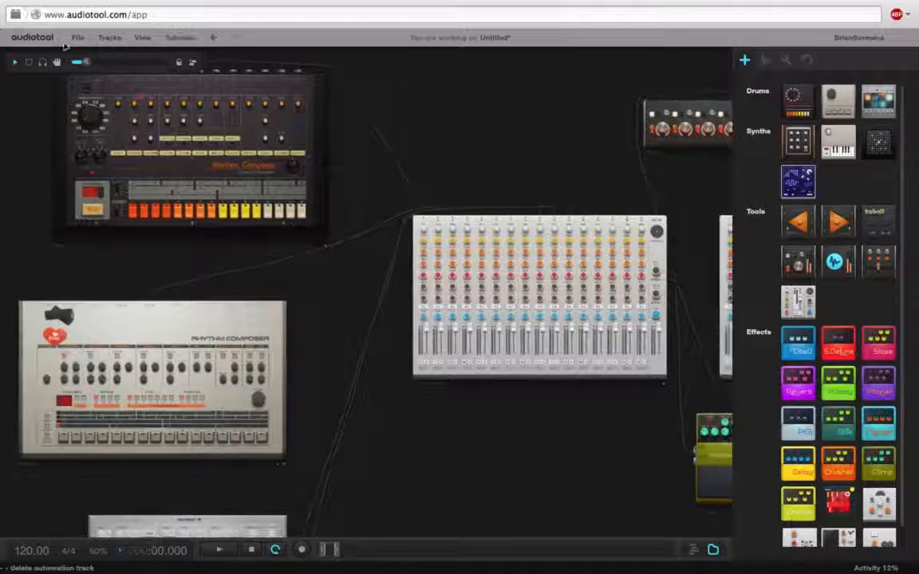
pyautogui.click(76, 60)
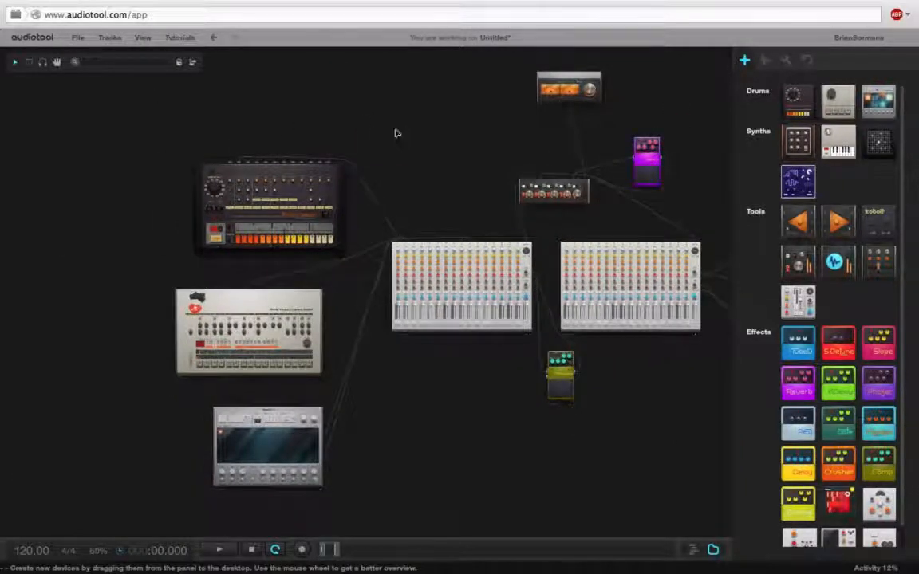
pyautogui.moveTo(497, 120); pyautogui.dragTo(382, 183)
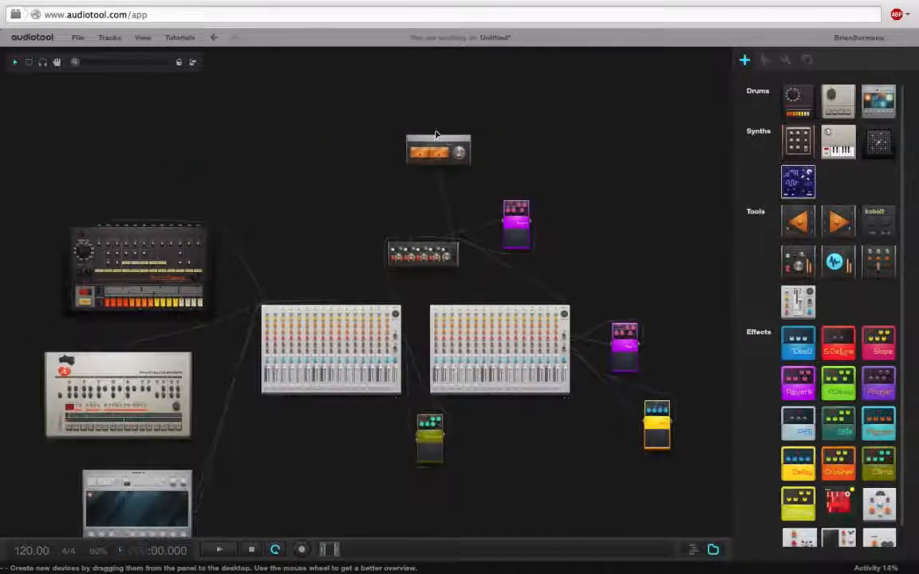
pyautogui.moveTo(427, 135); pyautogui.dragTo(424, 115)
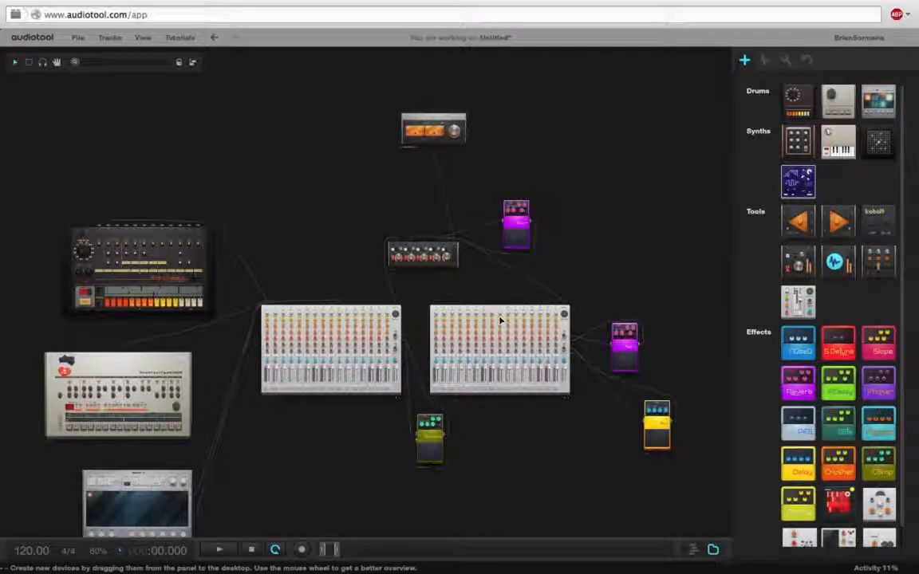
pyautogui.moveTo(630, 240); pyautogui.dragTo(618, 187)
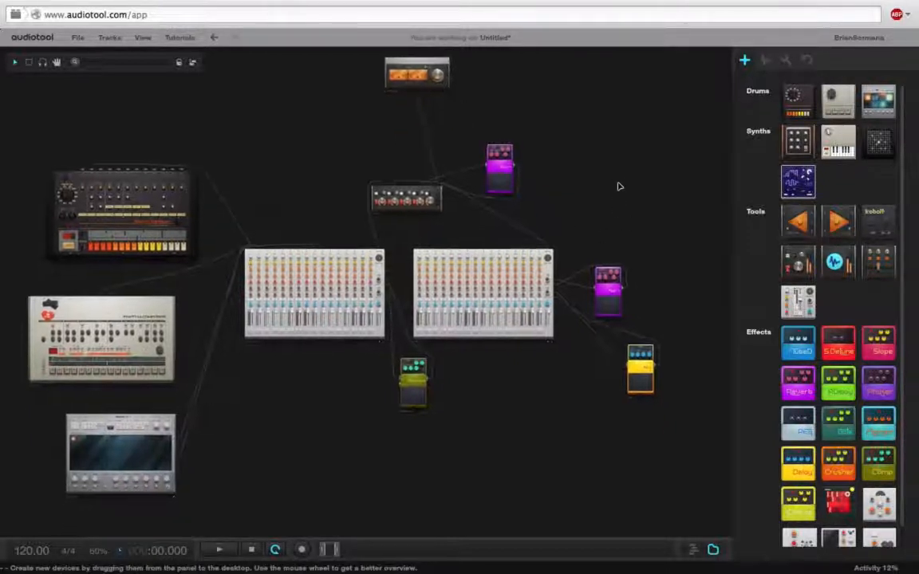